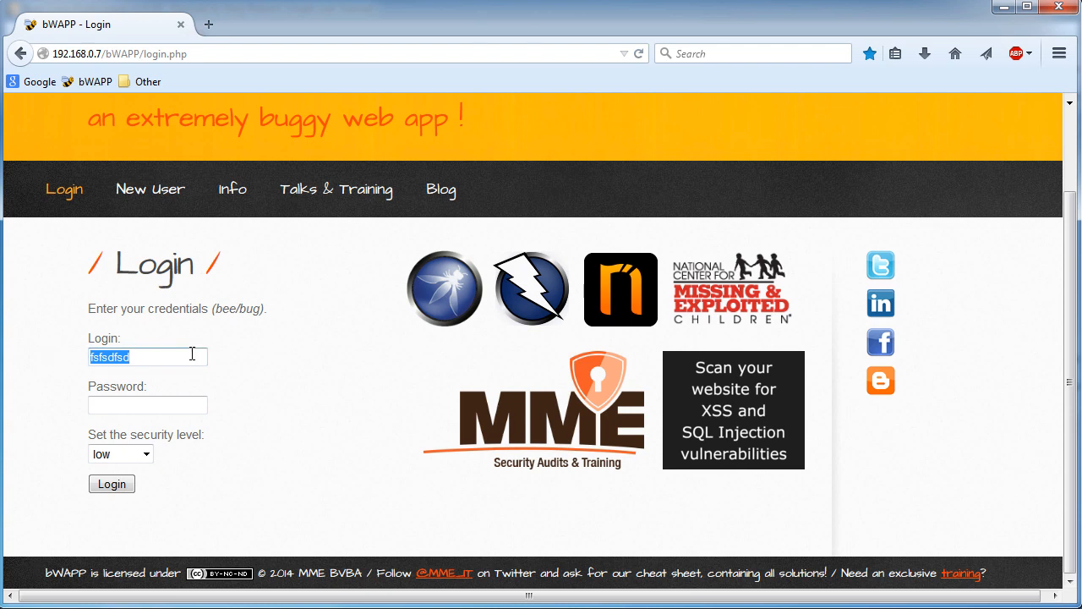
Step: Delete the leftover text and enter admin in the bWAPP Login field
{"action": "key", "text": "BackSpace"}
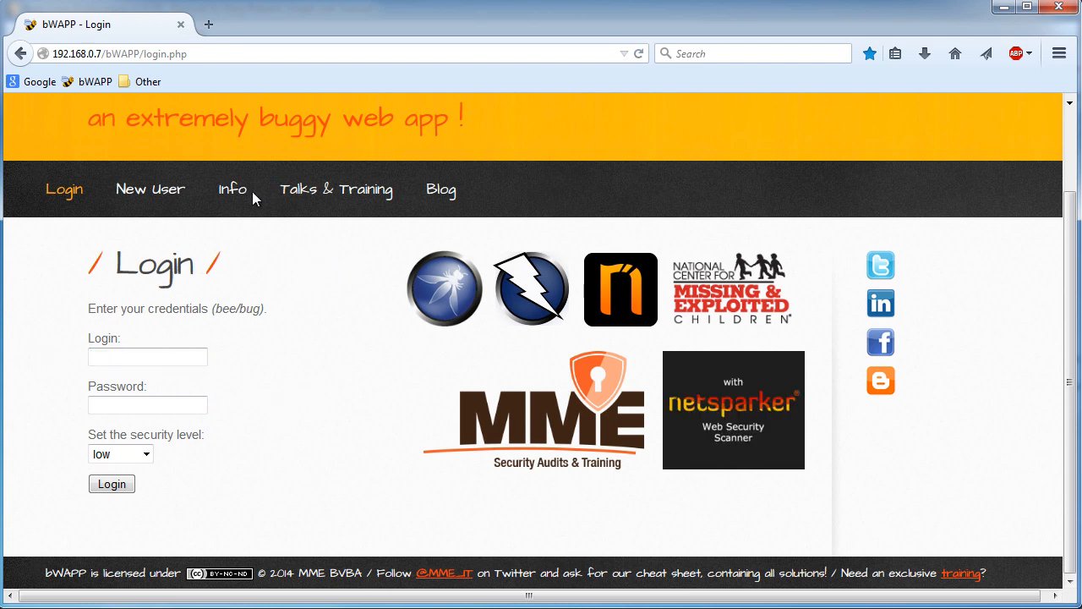
{"action": "left_click", "coordinate": [206, 54]}
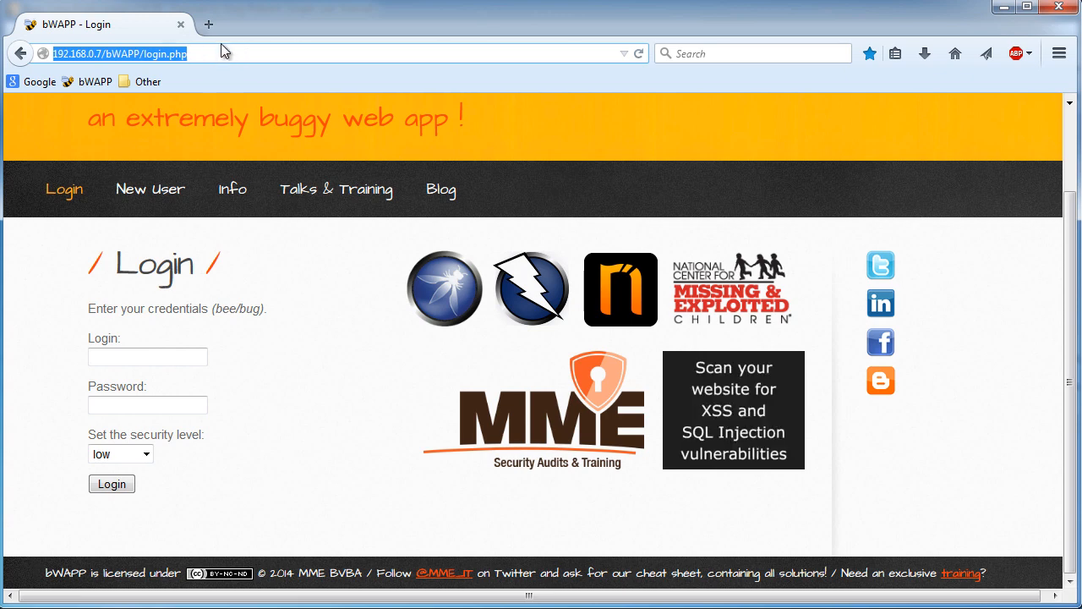
{"action": "left_click", "coordinate": [160, 357]}
{"action": "left_click", "coordinate": [324, 361]}
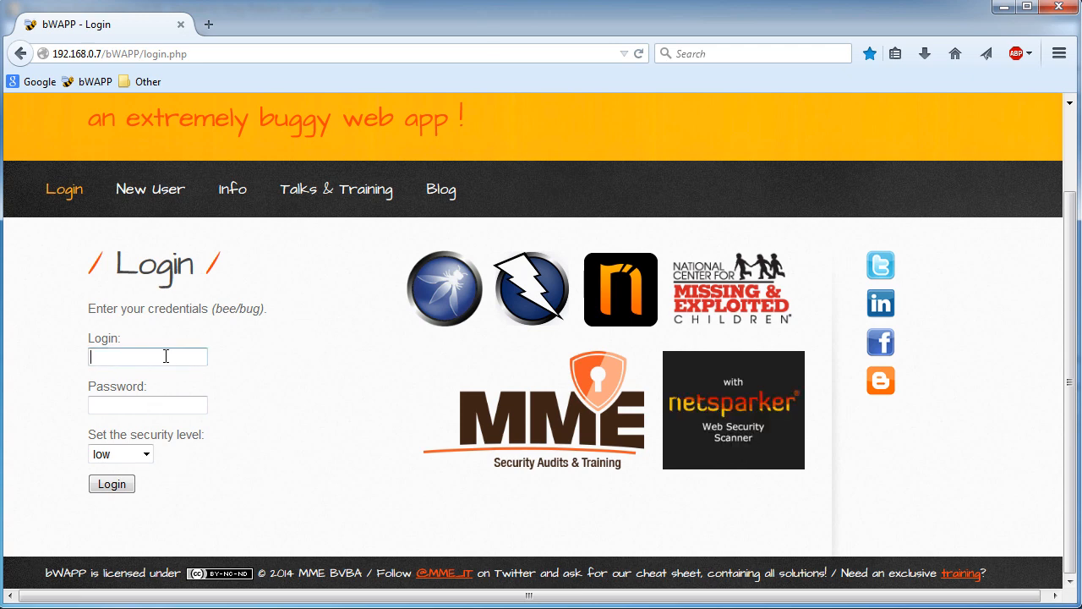
{"action": "type", "text": "admin"}
{"action": "left_click_drag", "start_coordinate": [135, 357], "coordinate": [53, 358]}
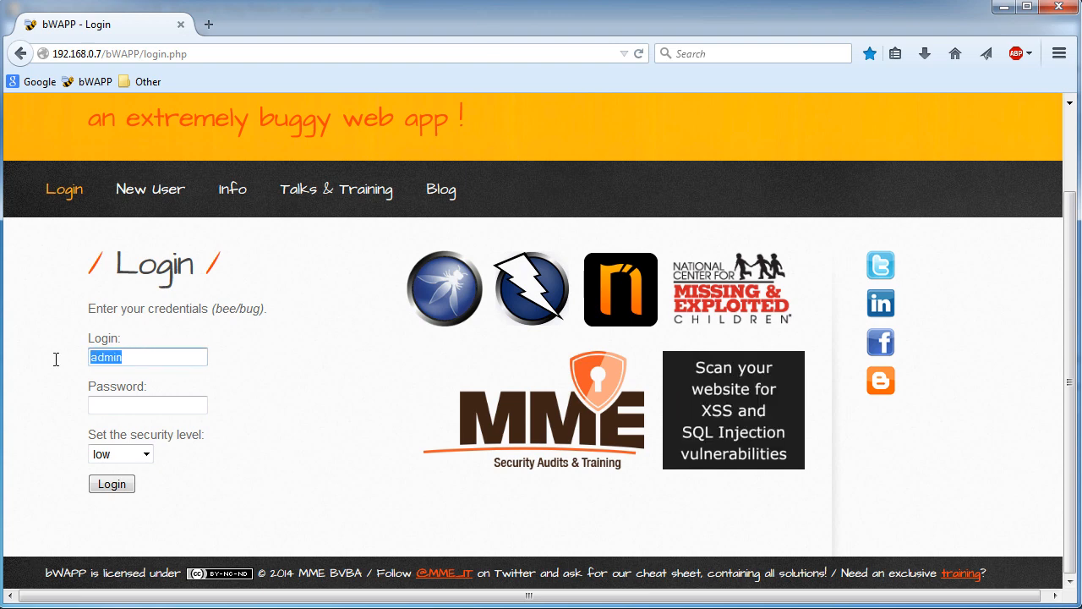
{"action": "left_click", "coordinate": [154, 357]}
{"action": "left_click", "coordinate": [336, 293]}
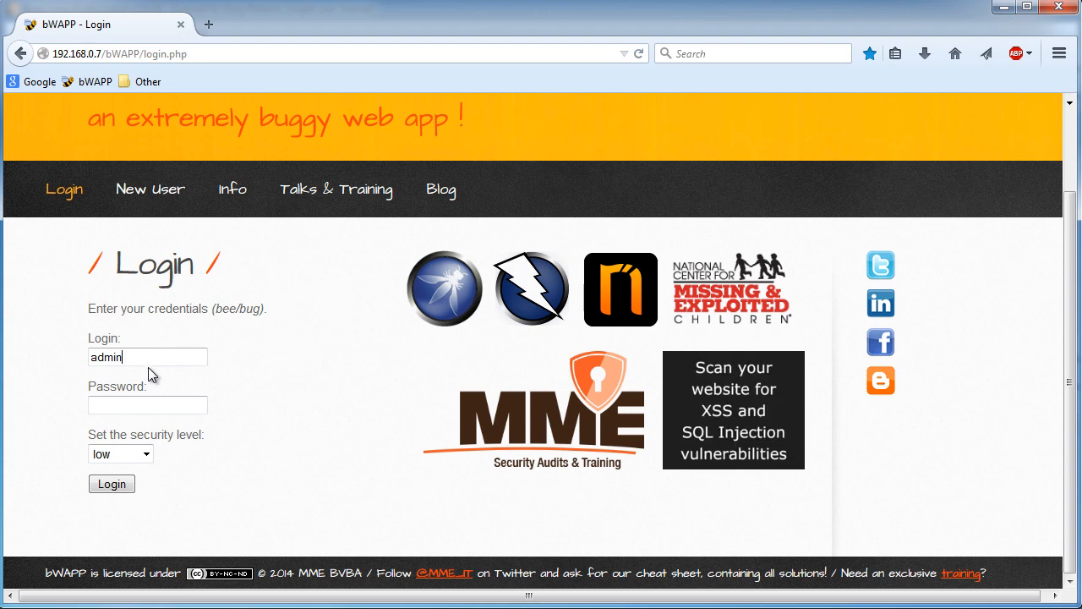
{"action": "left_click_drag", "start_coordinate": [144, 356], "coordinate": [71, 383]}
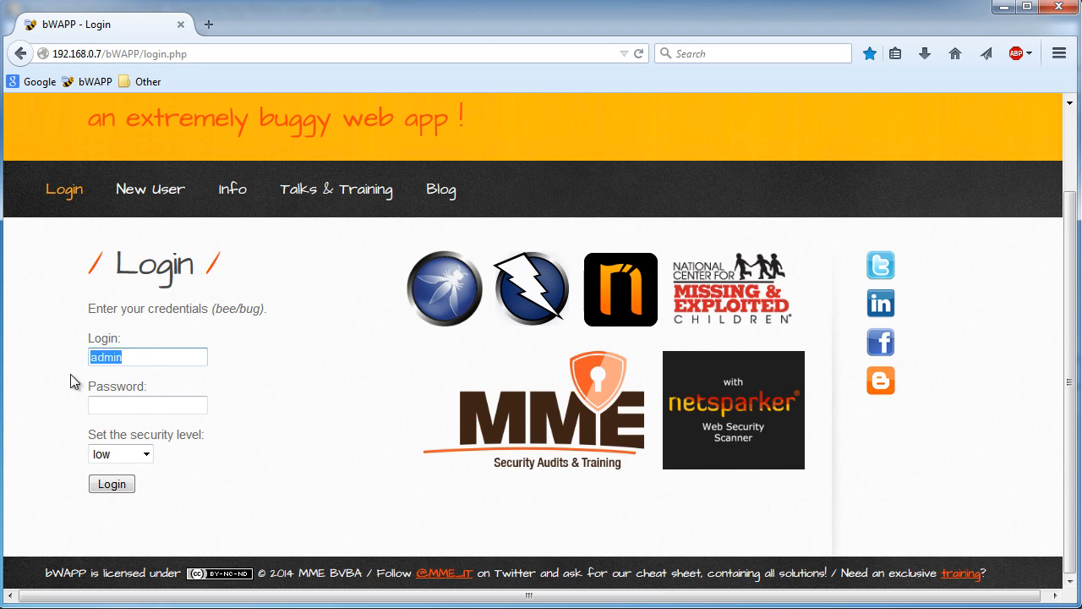
Step: Type a trial password and erase it, leaving the Password field empty
{"action": "left_click", "coordinate": [131, 406]}
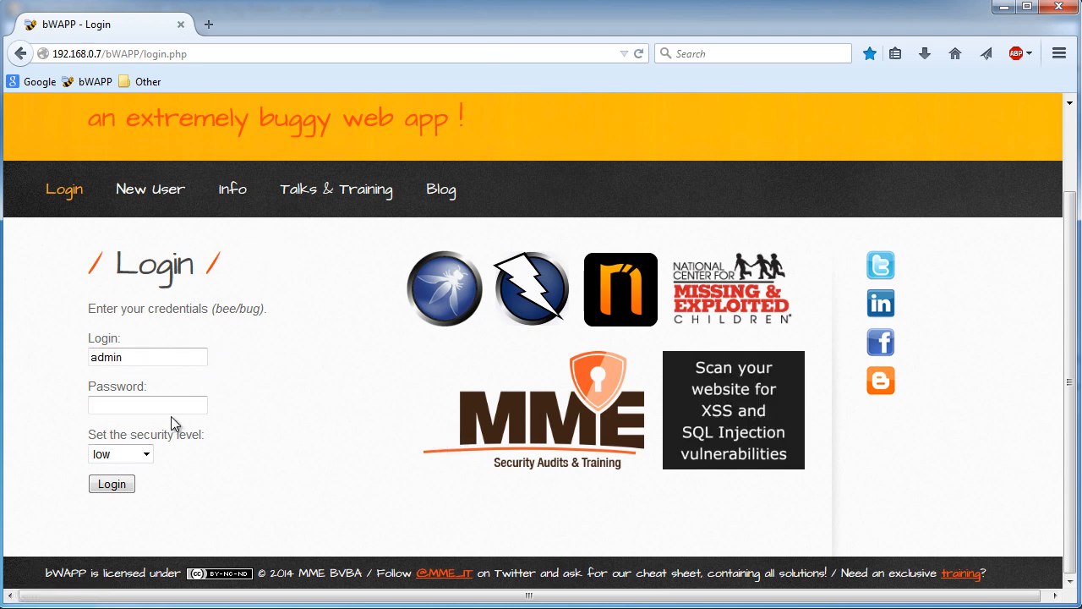
{"action": "type", "text": "••••"}
{"action": "key", "text": "BackSpace"}
{"action": "key", "text": "BackSpace"}
{"action": "key", "text": "BackSpace"}
{"action": "key", "text": "BackSpace"}
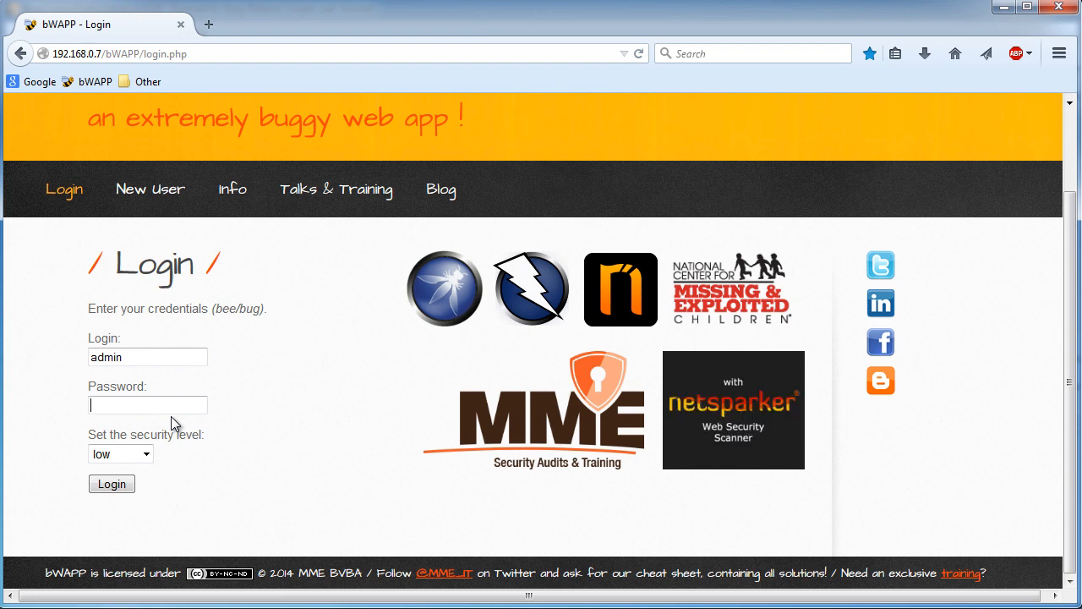
{"action": "type", "text": "•••••••"}
{"action": "key", "text": "BackSpace"}
{"action": "key", "text": "BackSpace"}
{"action": "key", "text": "BackSpace"}
{"action": "key", "text": "BackSpace"}
{"action": "key", "text": "BackSpace"}
{"action": "key", "text": "BackSpace"}
{"action": "key", "text": "BackSpace"}
Step: Delete admin from the Login field and erase any typed password characters
{"action": "left_click", "coordinate": [135, 358]}
{"action": "double_click", "coordinate": [135, 358]}
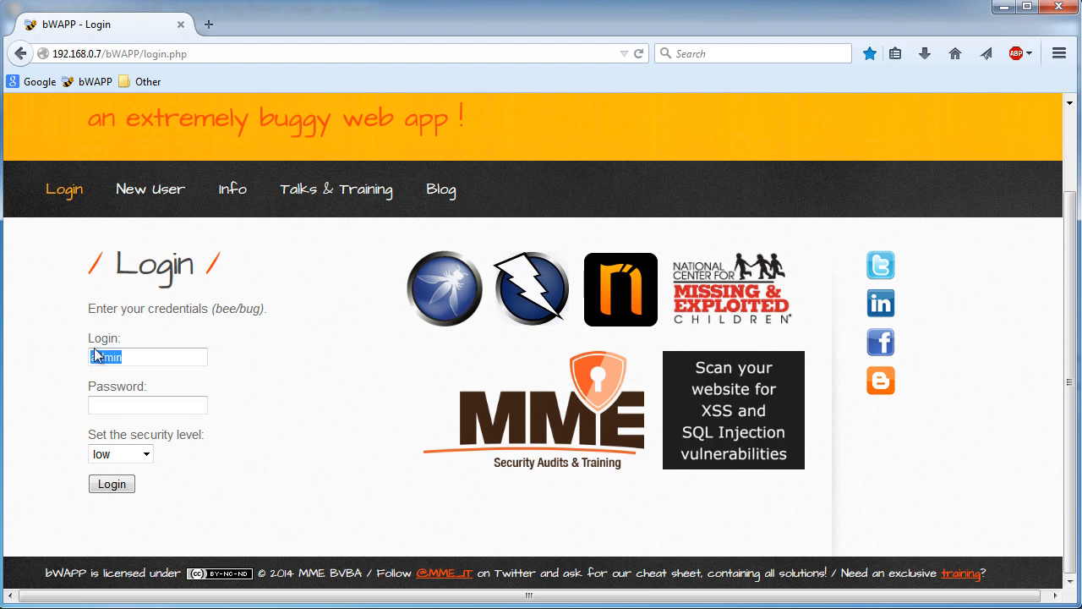
{"action": "key", "text": "BackSpace"}
{"action": "left_click", "coordinate": [125, 405]}
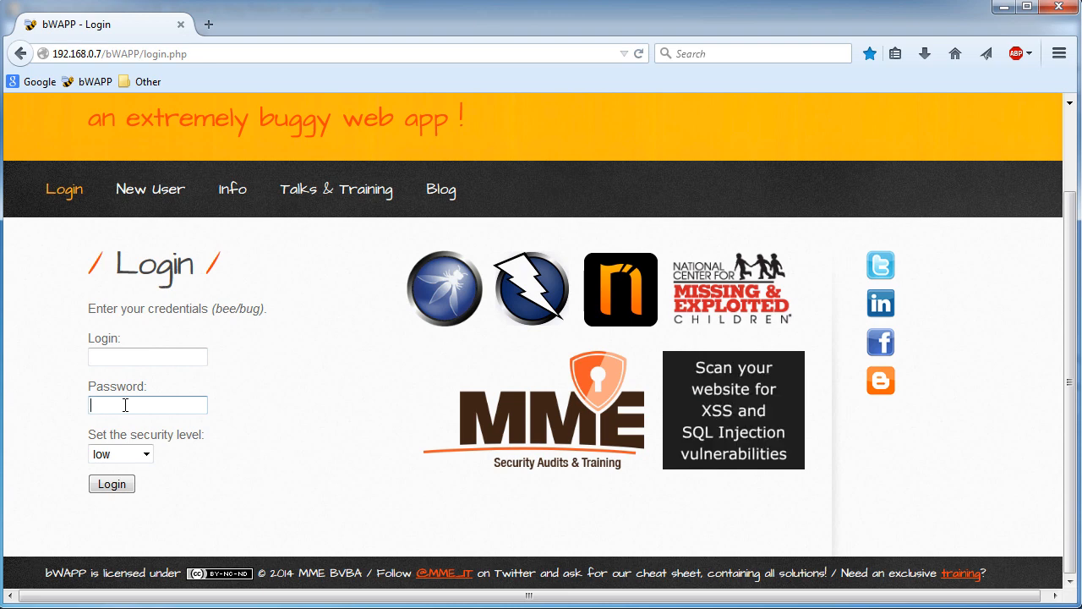
{"action": "type", "text": "••"}
{"action": "key", "text": "BackSpace"}
{"action": "type", "text": "•"}
{"action": "key", "text": "BackSpace"}
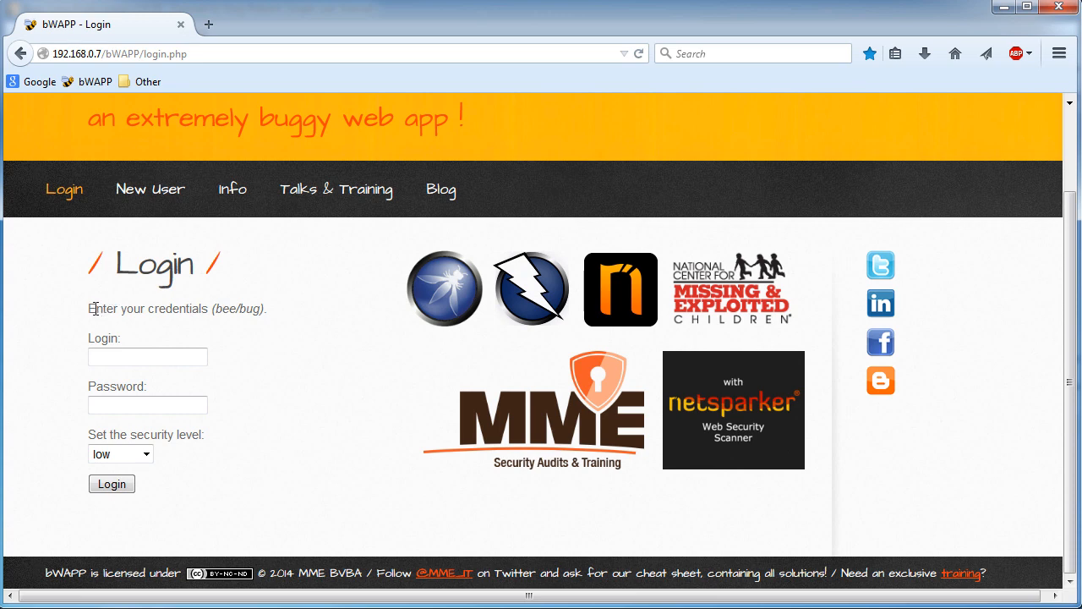
Step: Highlight the bee/bug credentials hint, try typing bee, then delete it
{"action": "left_click_drag", "start_coordinate": [89, 309], "coordinate": [268, 312]}
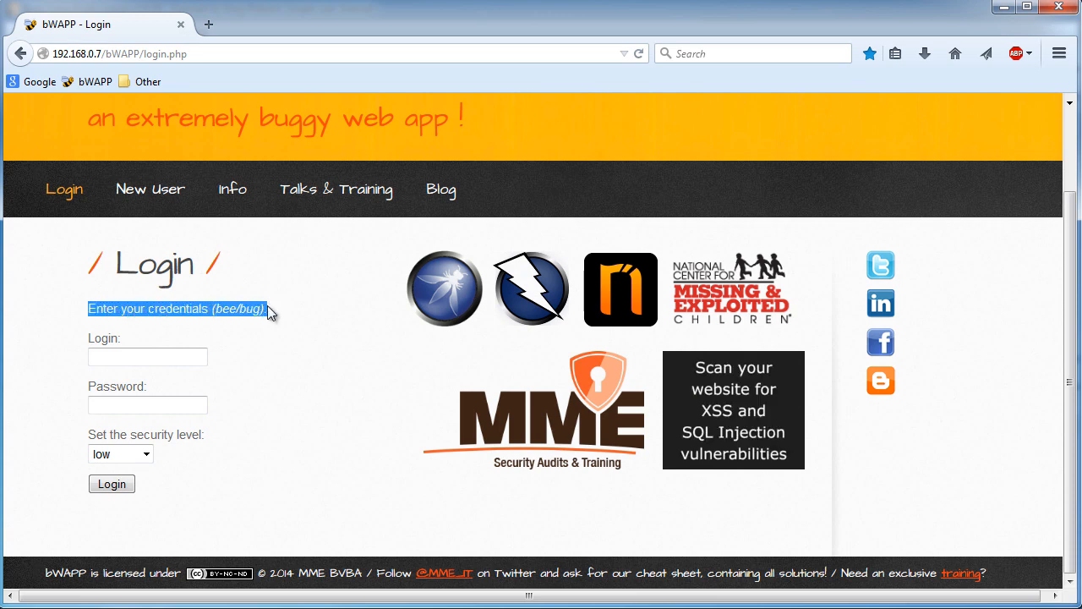
{"action": "left_click", "coordinate": [228, 307]}
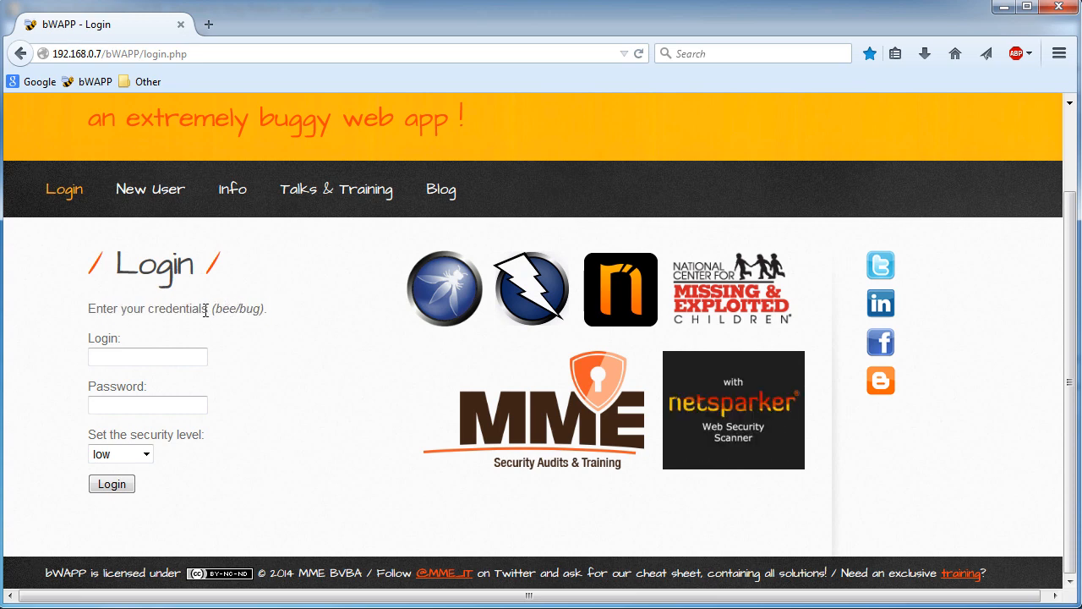
{"action": "left_click", "coordinate": [135, 358]}
{"action": "type", "text": "bee"}
{"action": "left_click", "coordinate": [107, 404]}
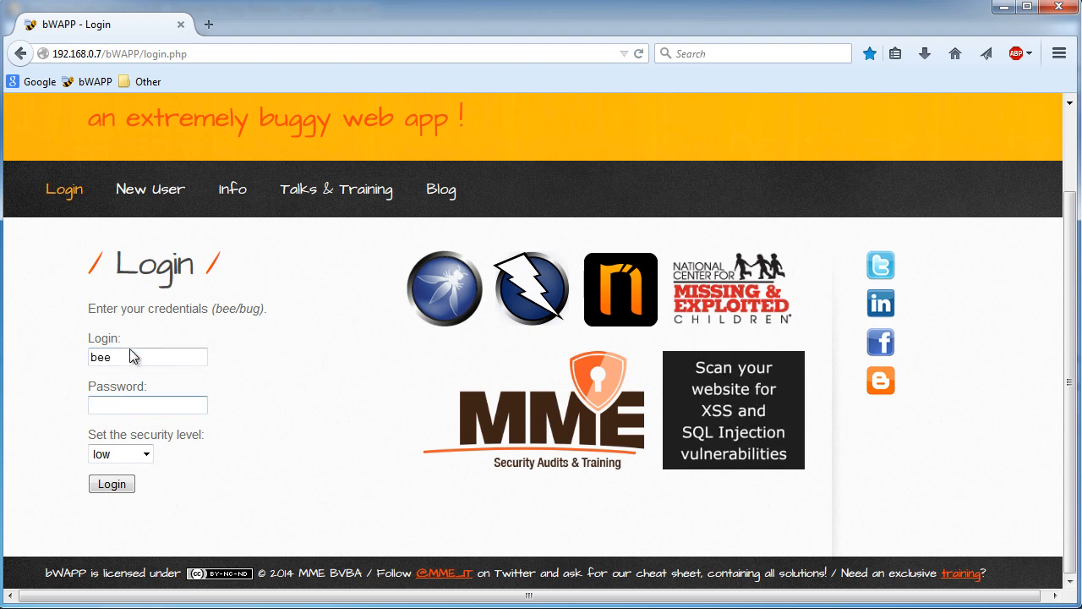
{"action": "left_click_drag", "start_coordinate": [133, 356], "coordinate": [4, 362]}
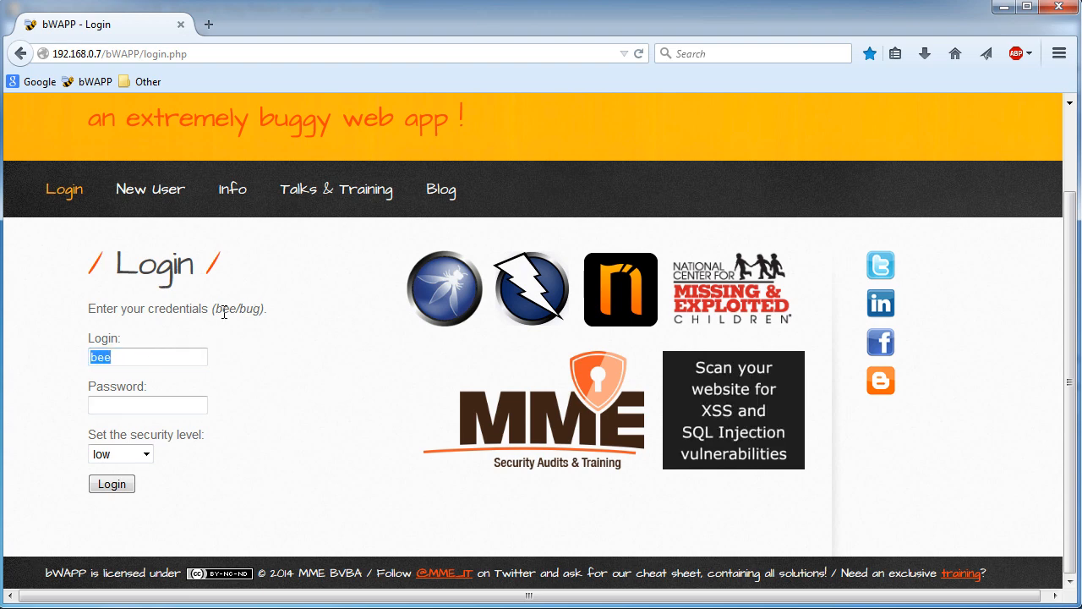
{"action": "key", "text": "BackSpace"}
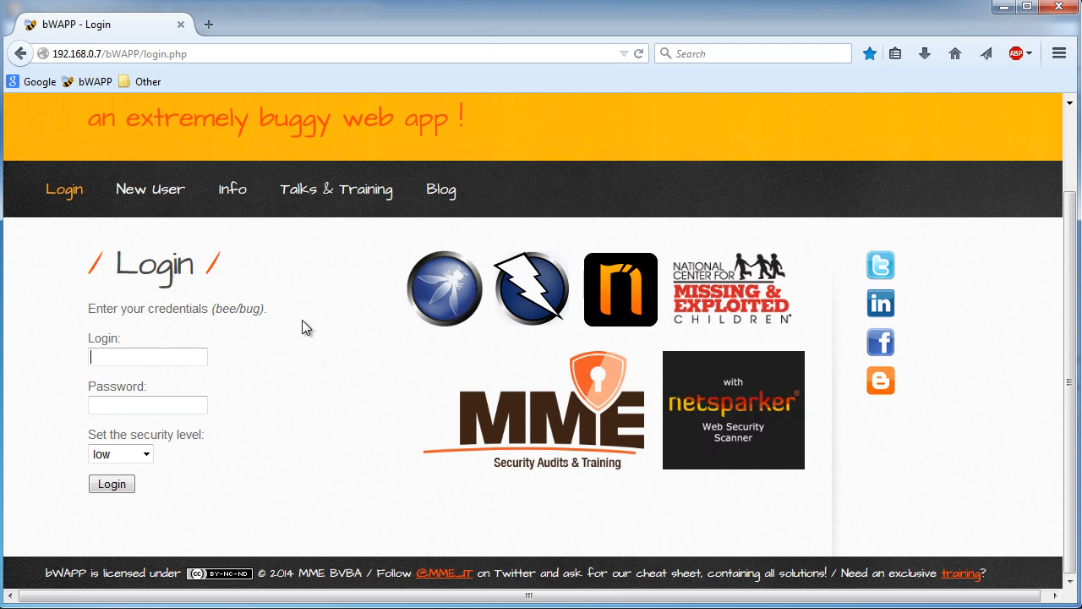
Step: Reload the login page and enter bee with a password
{"action": "left_click", "coordinate": [639, 55]}
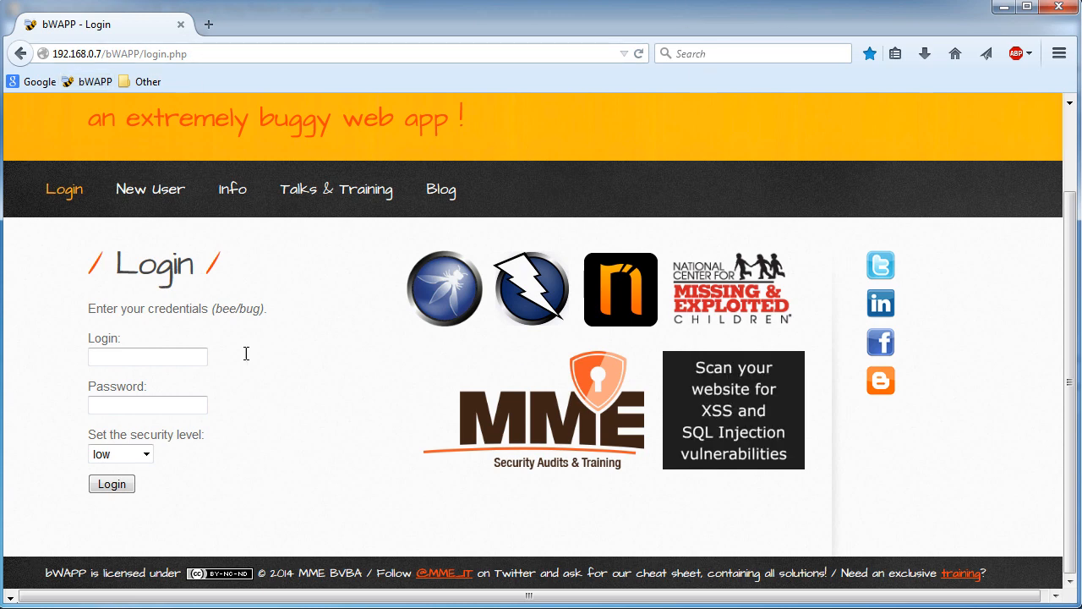
{"action": "left_click", "coordinate": [139, 359]}
{"action": "type", "text": "bee"}
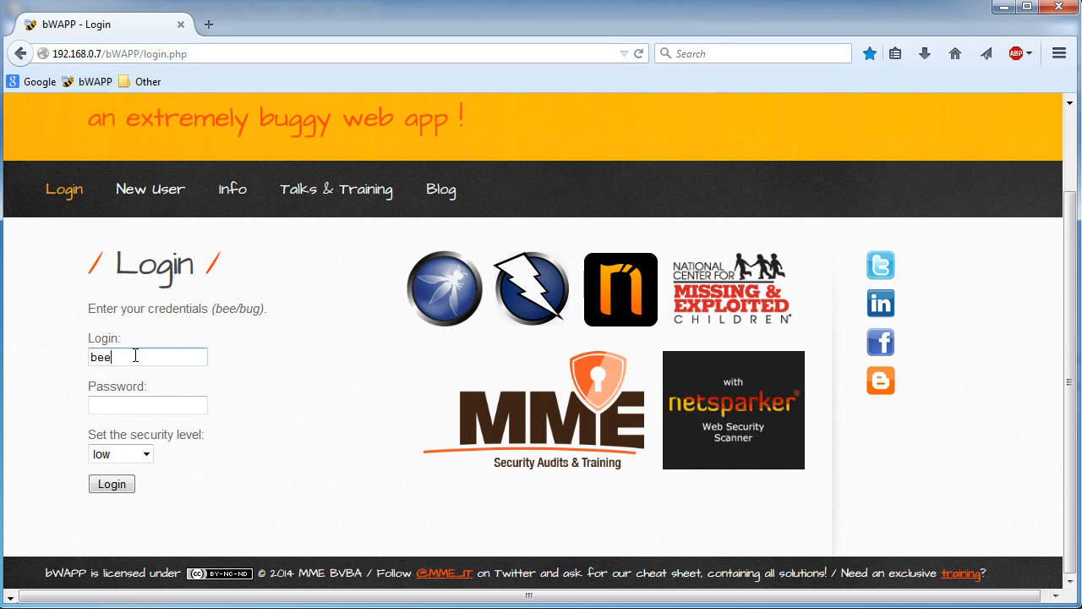
{"action": "left_click", "coordinate": [126, 406]}
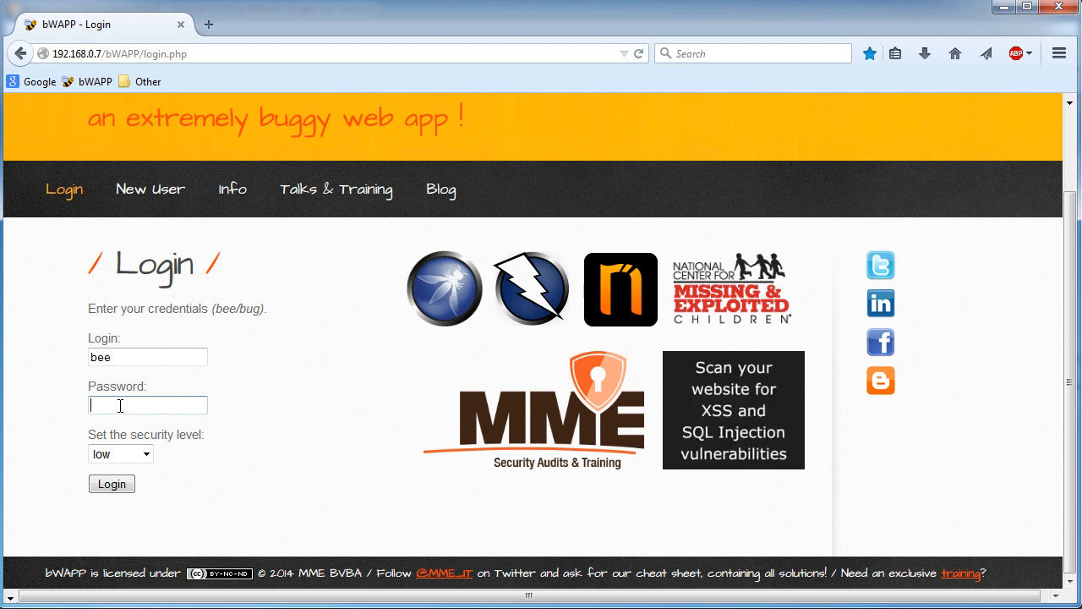
{"action": "type", "text": "•••••••"}
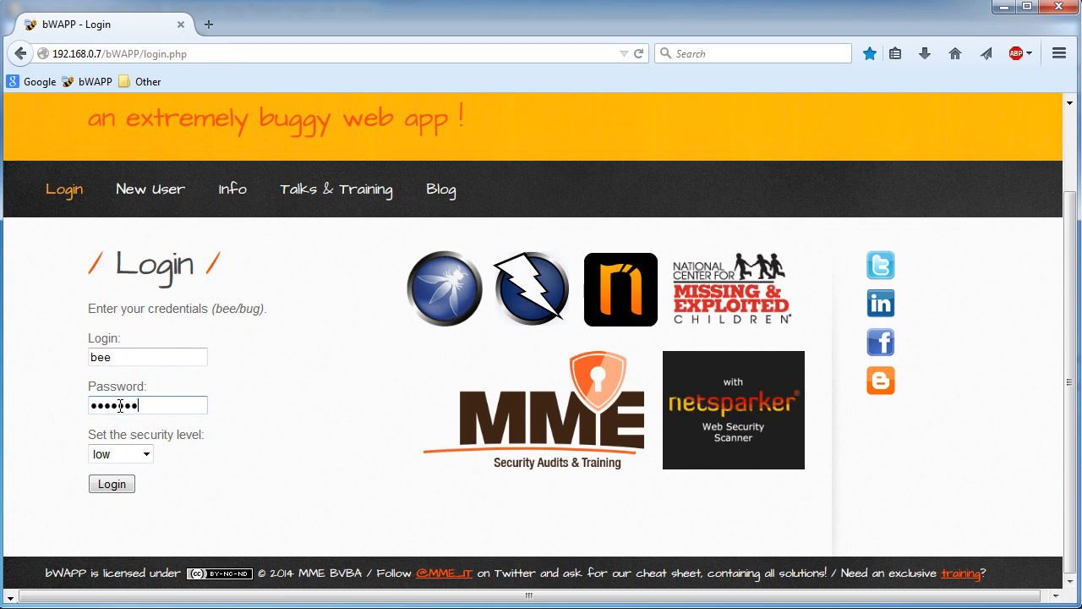
Step: Submit the login, highlight the 'Invalid credentials or user not activated!' error, then switch to Burp Suite
{"action": "left_click", "coordinate": [114, 485]}
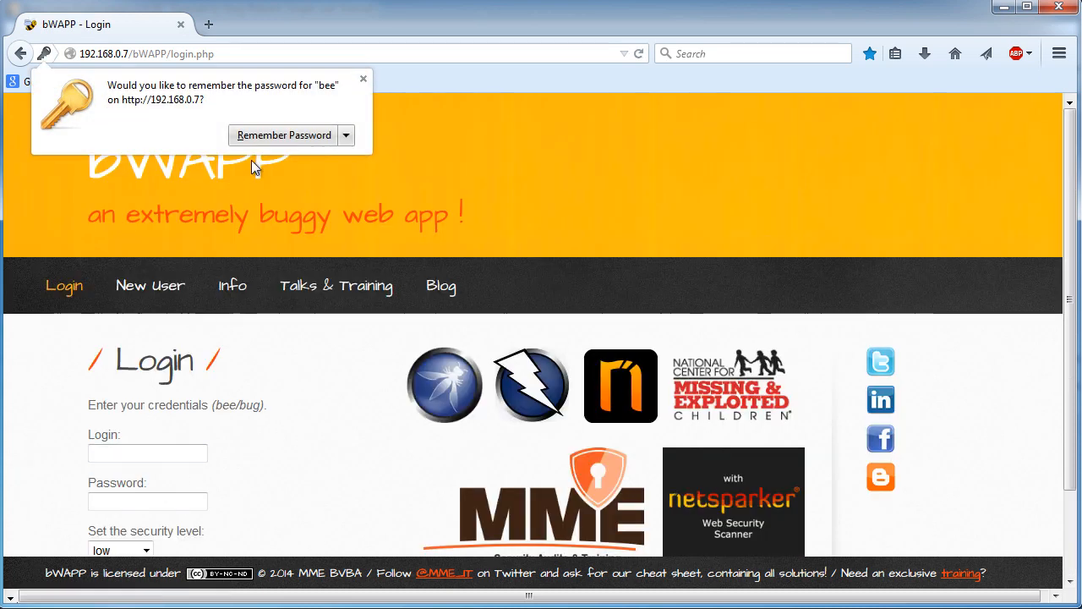
{"action": "left_click", "coordinate": [363, 78]}
{"action": "scroll", "coordinate": [293, 351], "scroll_direction": "down", "scroll_amount": 2}
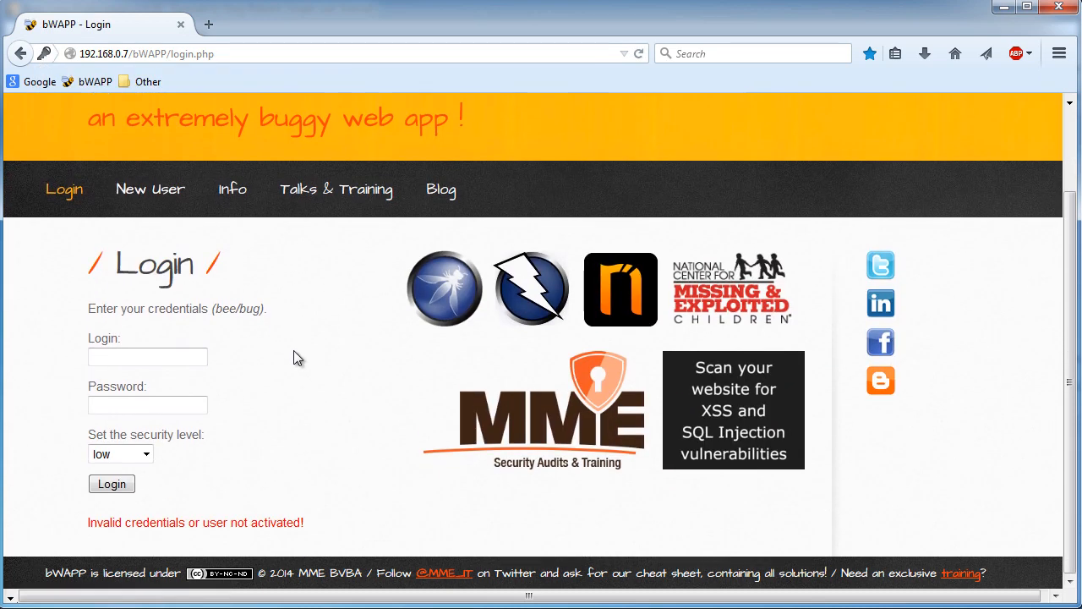
{"action": "left_click_drag", "start_coordinate": [307, 524], "coordinate": [85, 524]}
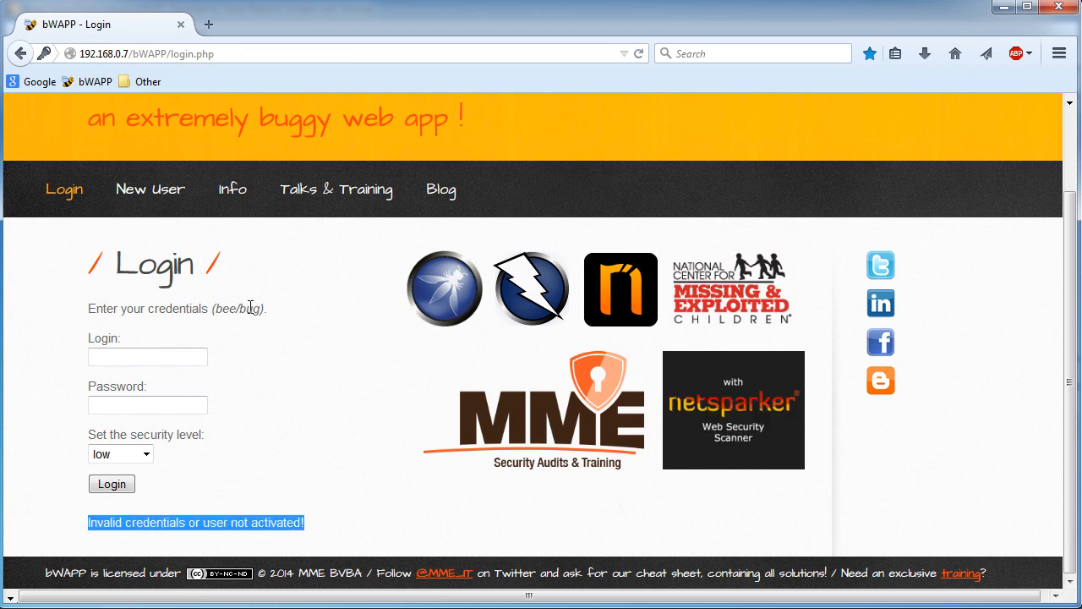
{"action": "left_click", "coordinate": [201, 356]}
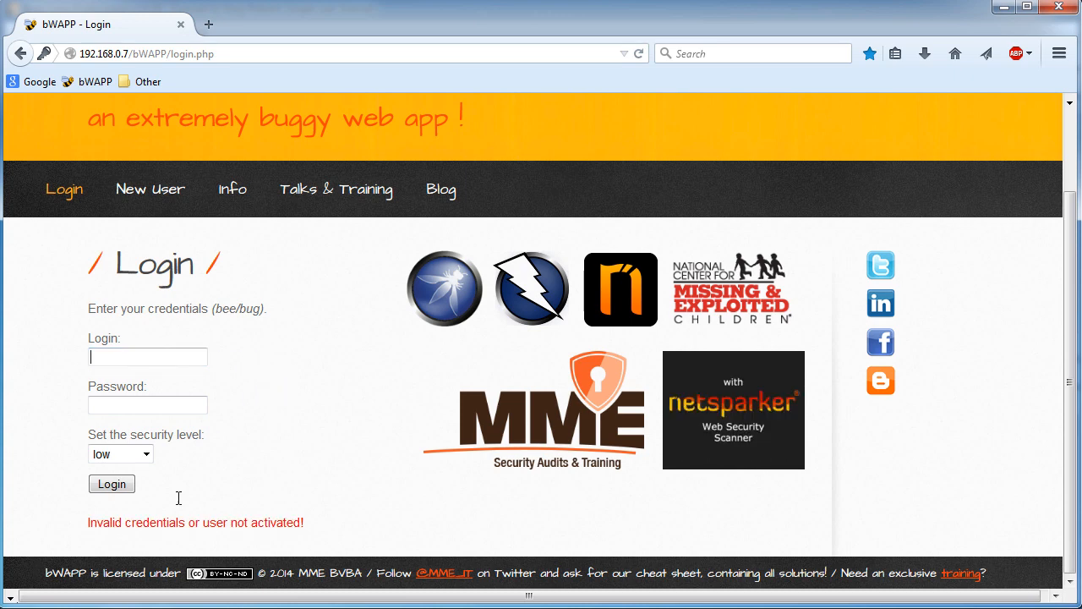
{"action": "key", "text": "alt+Tab"}
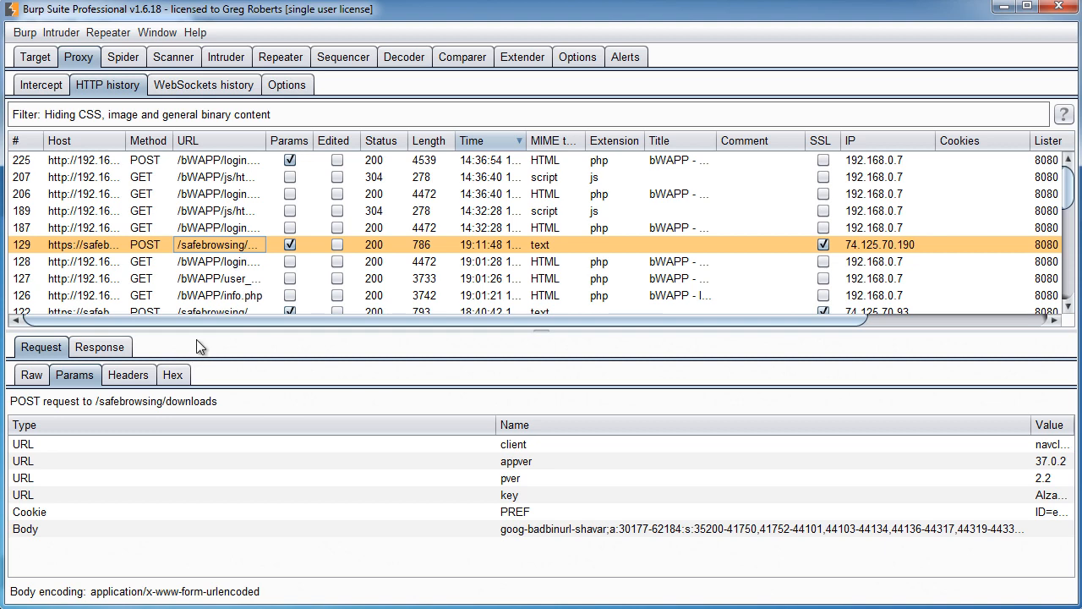
Step: Sort Proxy history newest-first, select row 225 POST /bWAPP/login.php, and widen the URL column
{"action": "left_click", "coordinate": [34, 59]}
{"action": "left_click", "coordinate": [80, 59]}
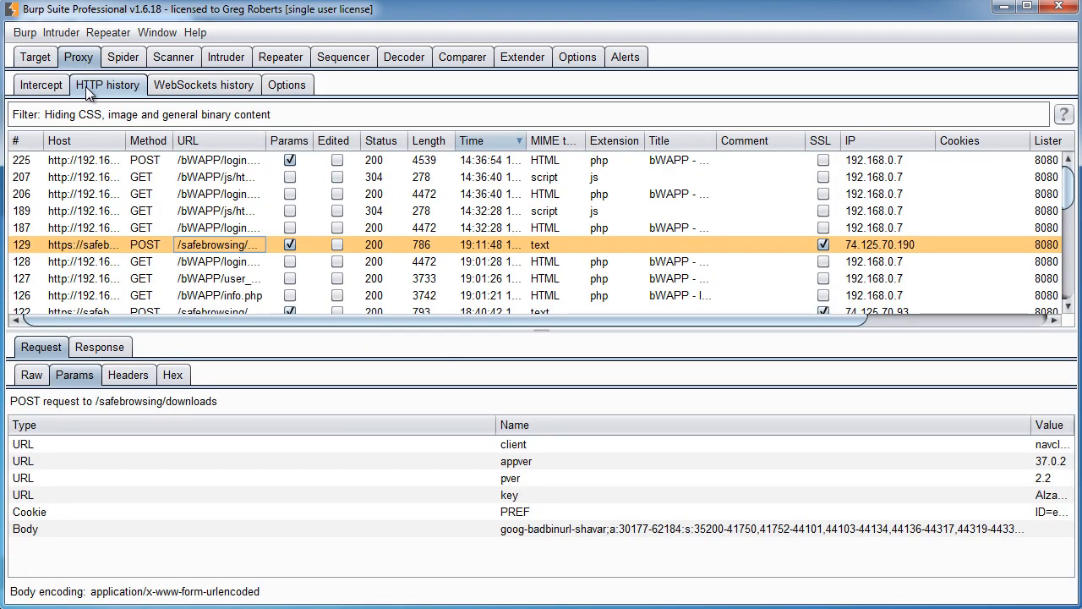
{"action": "left_click", "coordinate": [508, 144]}
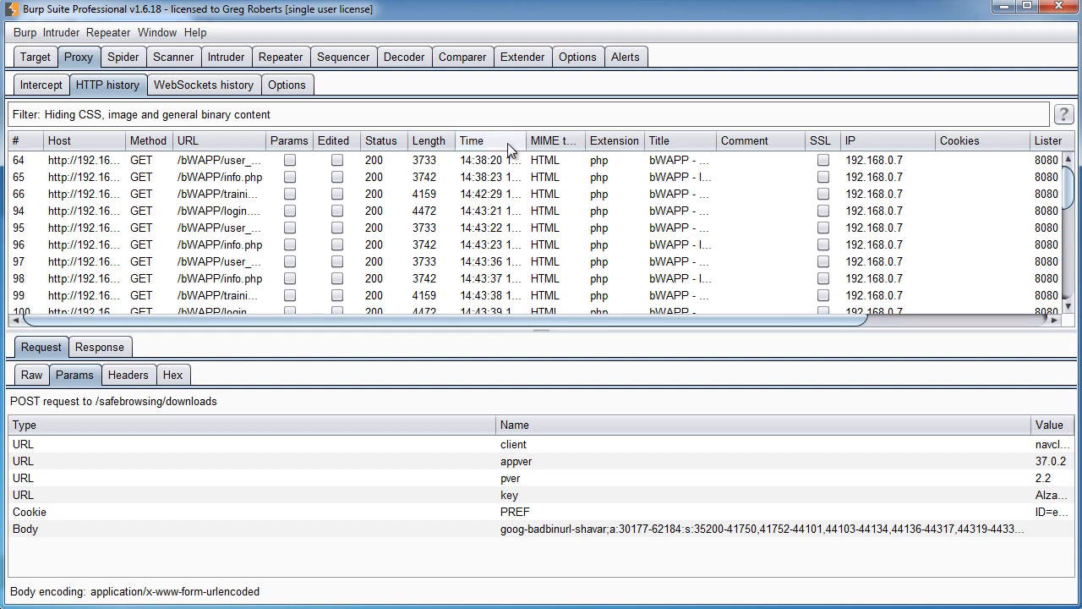
{"action": "left_click", "coordinate": [510, 143]}
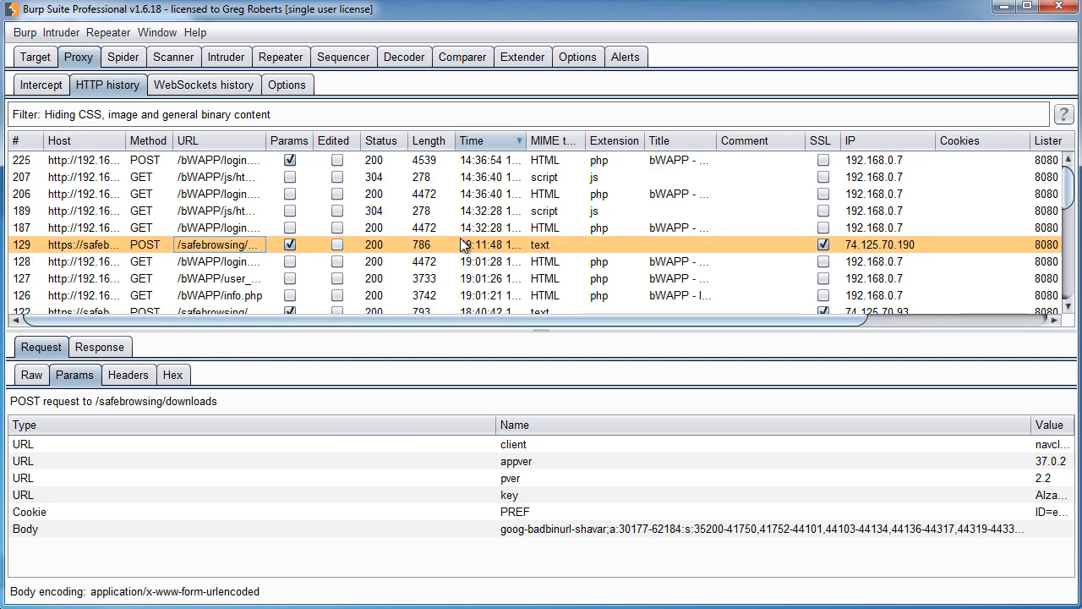
{"action": "left_click", "coordinate": [236, 163]}
{"action": "left_click_drag", "start_coordinate": [266, 140], "coordinate": [329, 140]}
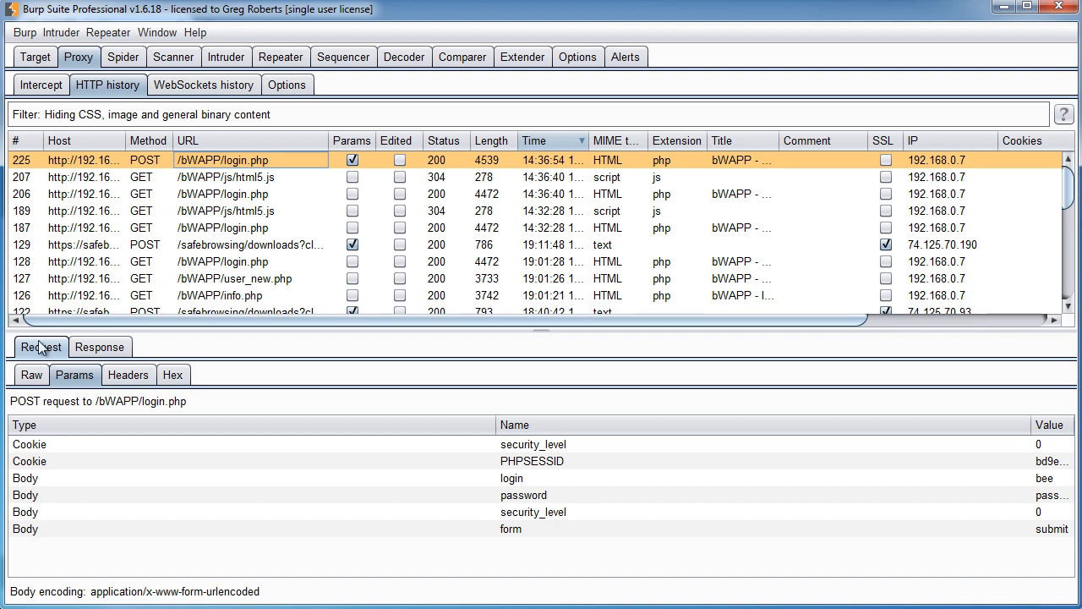
Step: Resize the Params table columns to show full values, highlighting the login and password rows
{"action": "left_click", "coordinate": [32, 374]}
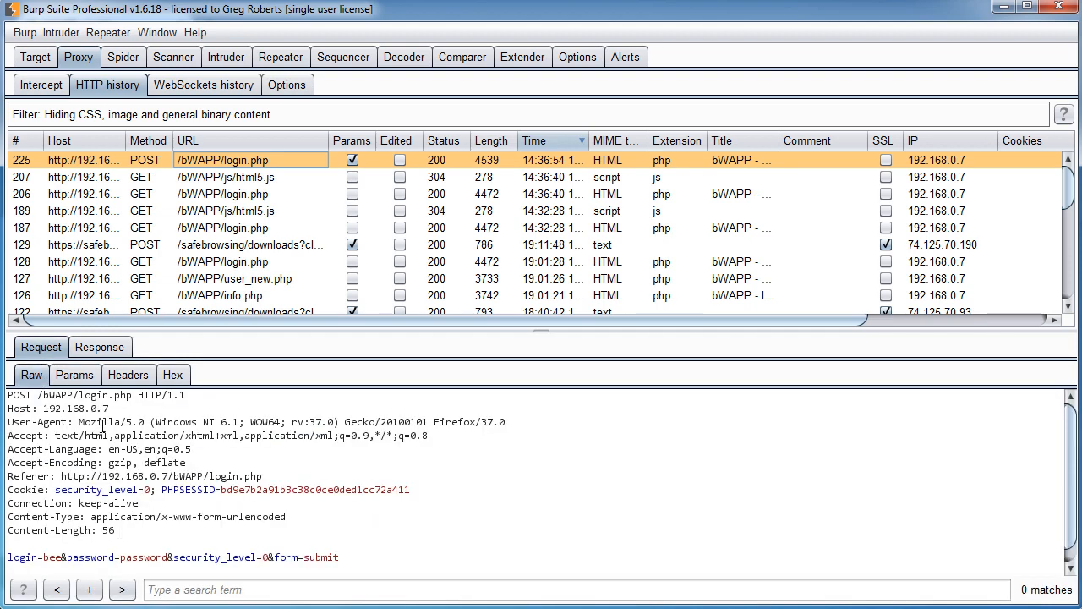
{"action": "left_click", "coordinate": [74, 374]}
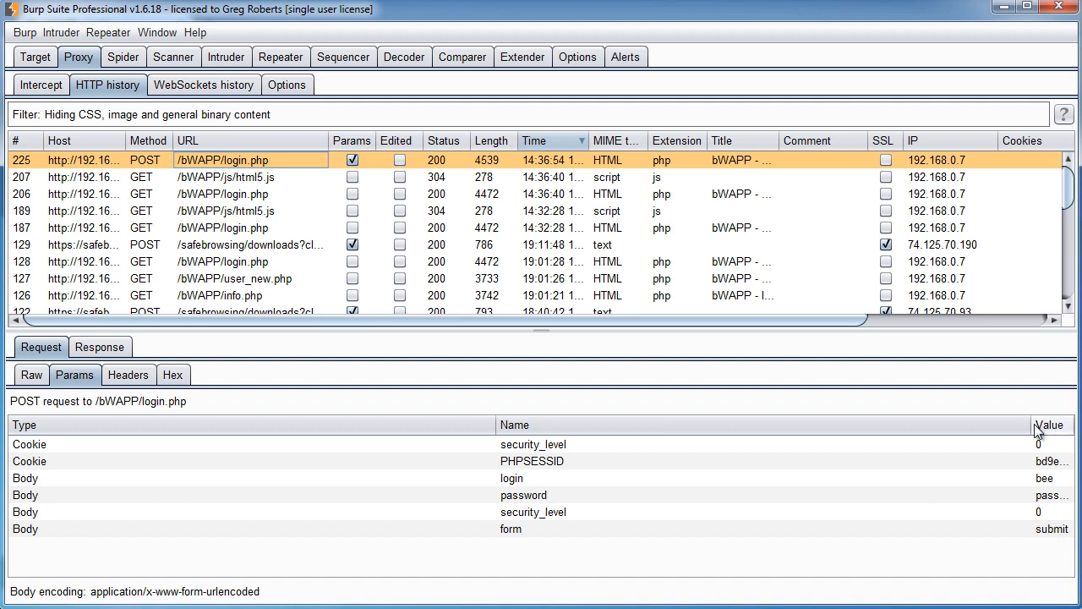
{"action": "left_click_drag", "start_coordinate": [1032, 424], "coordinate": [707, 438]}
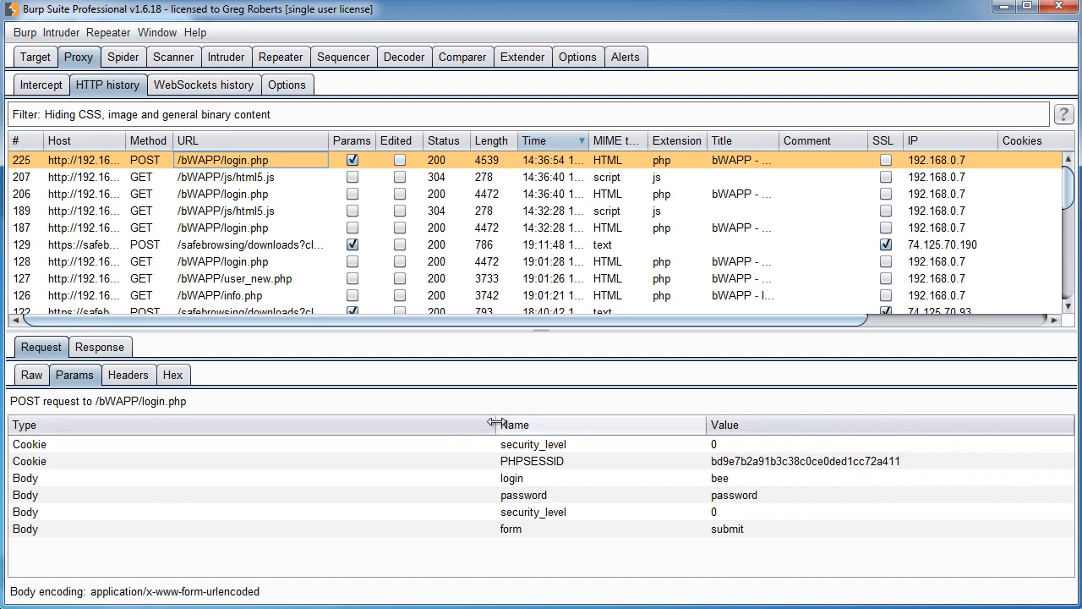
{"action": "left_click_drag", "start_coordinate": [496, 422], "coordinate": [156, 434]}
{"action": "left_click_drag", "start_coordinate": [369, 425], "coordinate": [333, 426]}
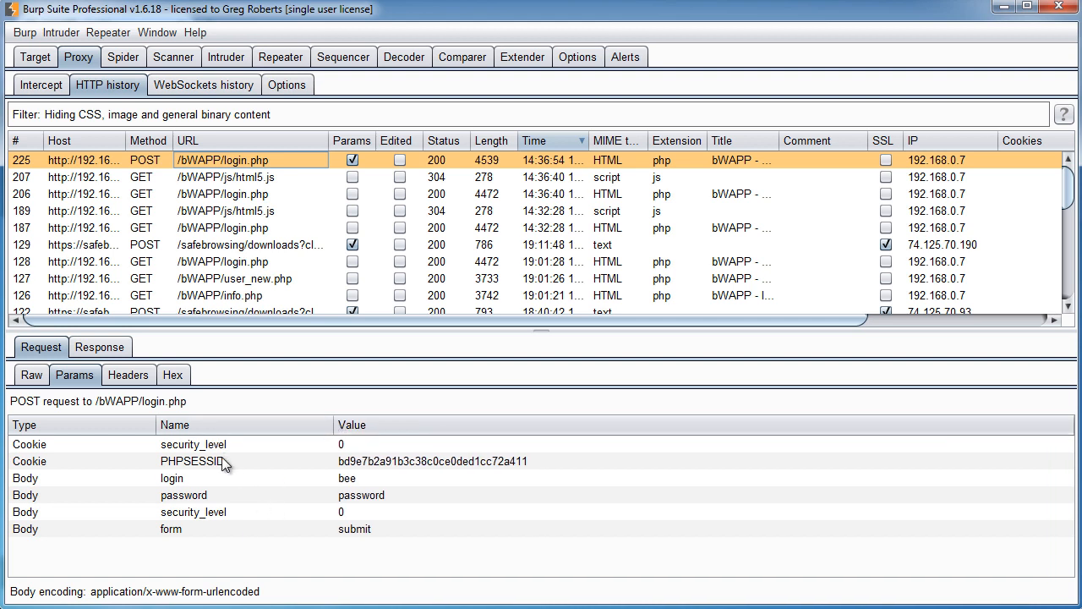
{"action": "left_click", "coordinate": [185, 479]}
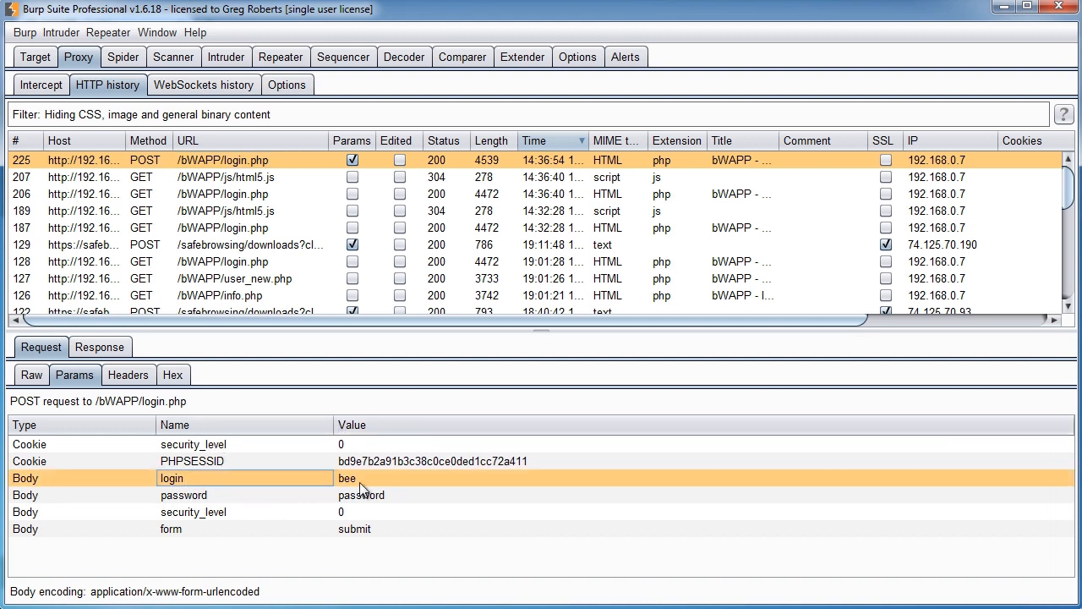
{"action": "left_click", "coordinate": [232, 496]}
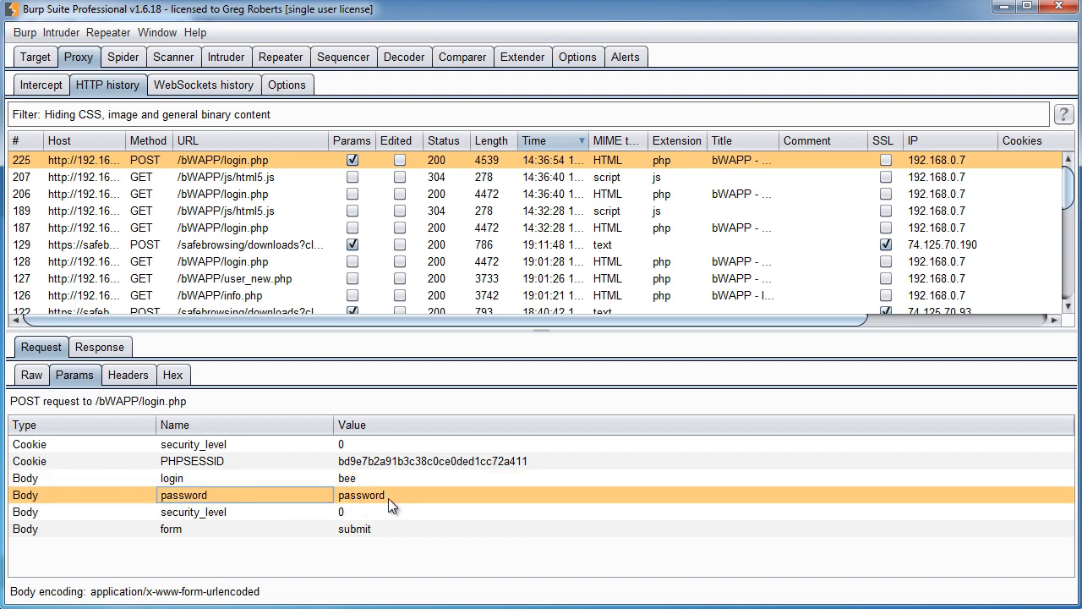
{"action": "left_click_drag", "start_coordinate": [542, 330], "coordinate": [229, 281]}
{"action": "left_click", "coordinate": [99, 296]}
{"action": "scroll", "coordinate": [299, 428], "scroll_direction": "down", "scroll_amount": 8}
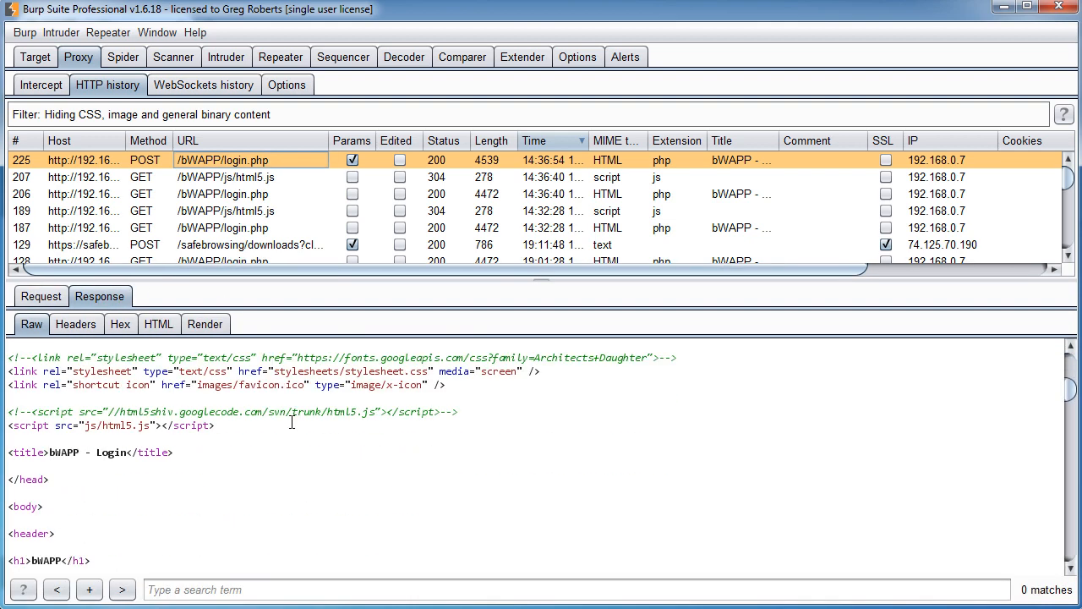
{"action": "scroll", "coordinate": [299, 428], "scroll_direction": "down", "scroll_amount": 12}
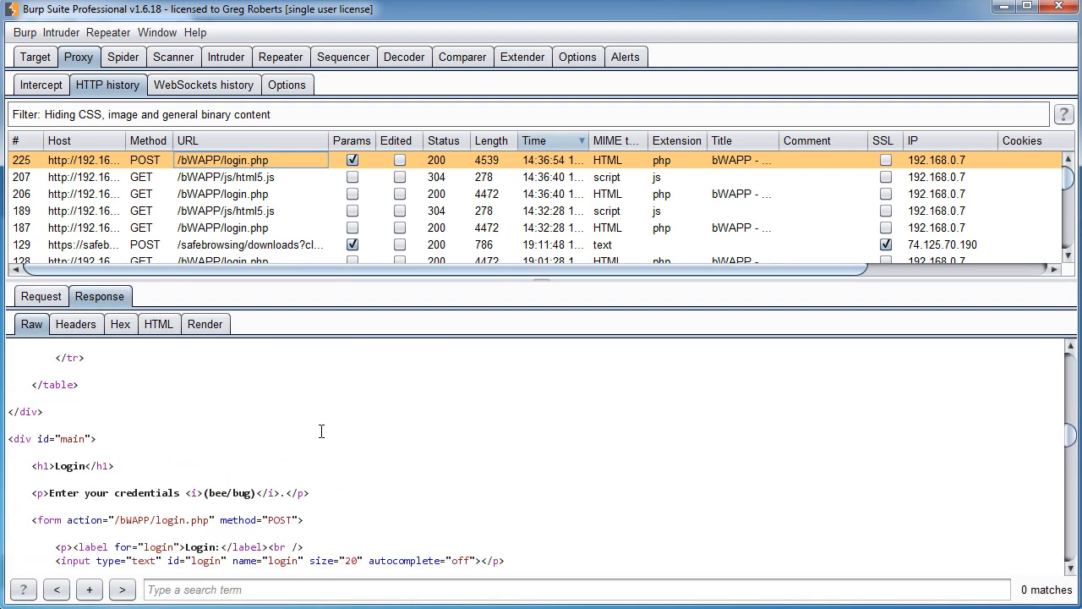
{"action": "scroll", "coordinate": [323, 435], "scroll_direction": "up", "scroll_amount": 3}
{"action": "scroll", "coordinate": [336, 443], "scroll_direction": "down", "scroll_amount": 7}
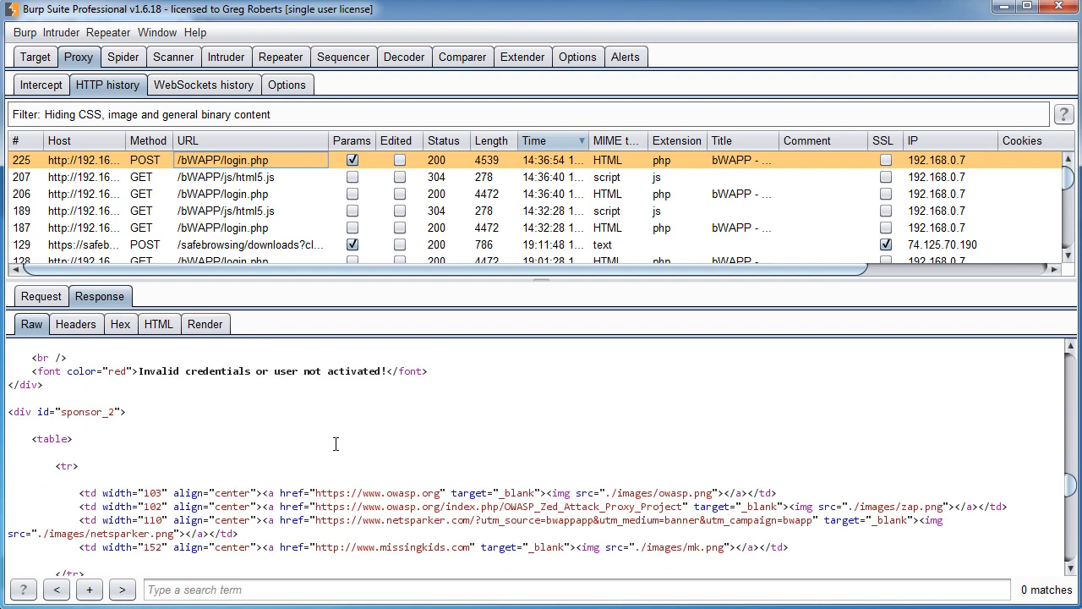
{"action": "left_click_drag", "start_coordinate": [387, 371], "coordinate": [133, 372]}
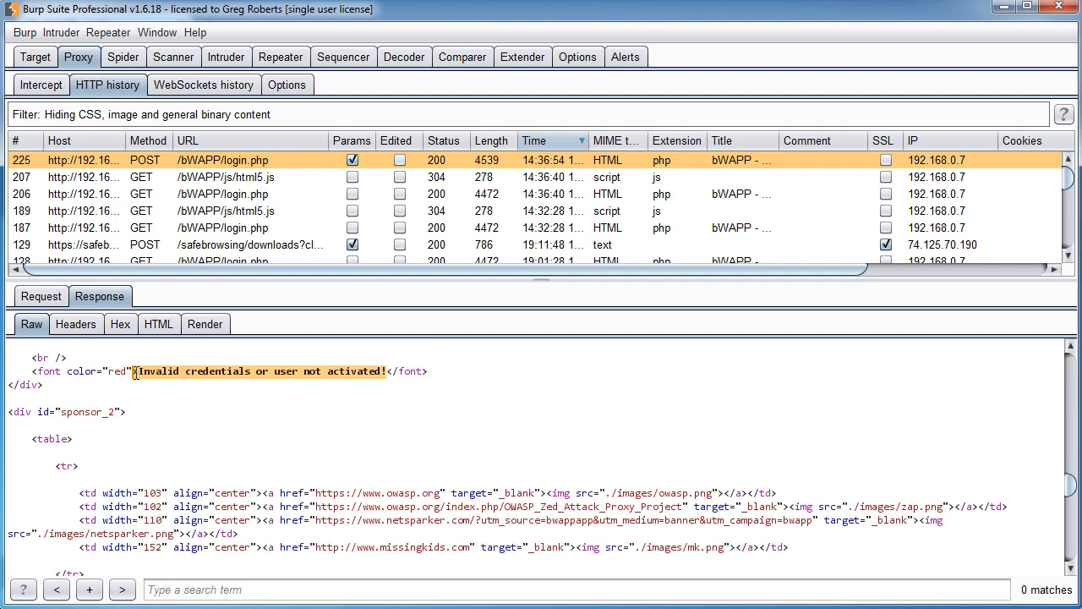
{"action": "scroll", "coordinate": [328, 457], "scroll_direction": "up", "scroll_amount": 15}
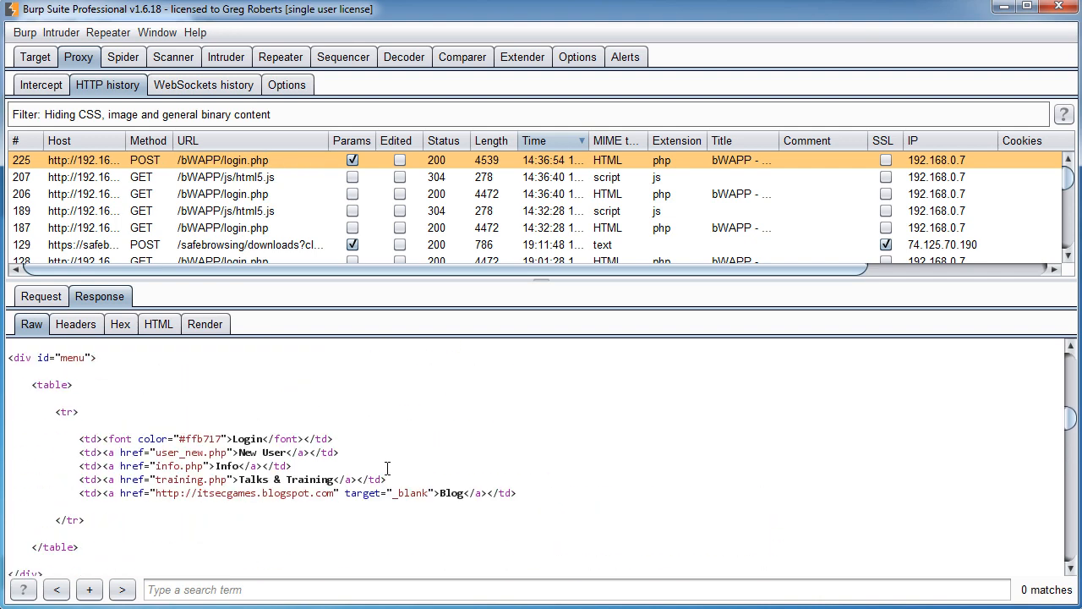
{"action": "left_click", "coordinate": [41, 296]}
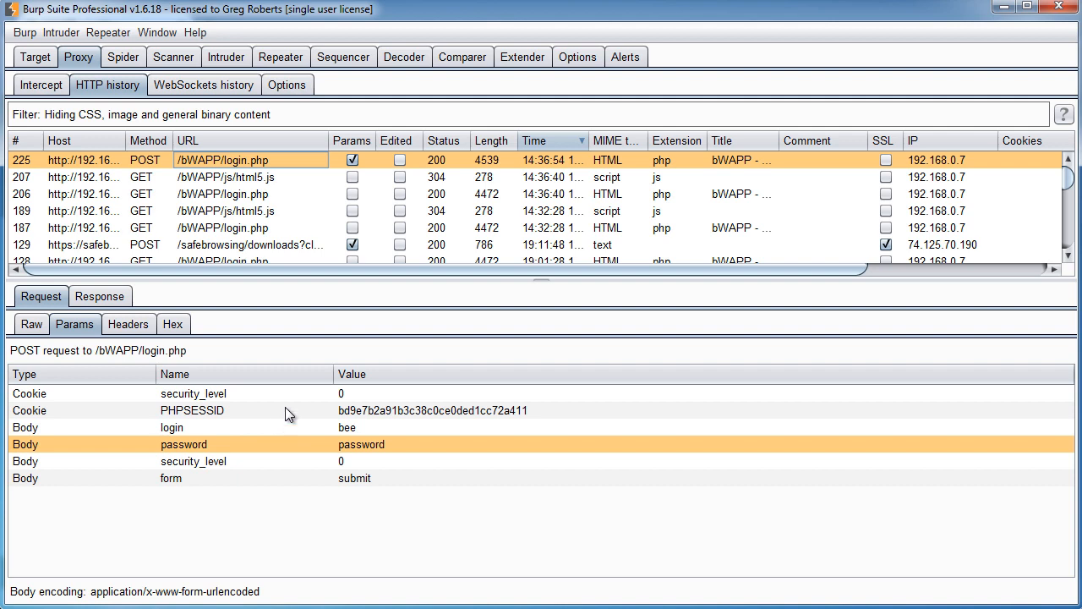
Step: Show the raw HTTP/1.1 200 OK response with Content-Length 4086
{"action": "left_click", "coordinate": [99, 296]}
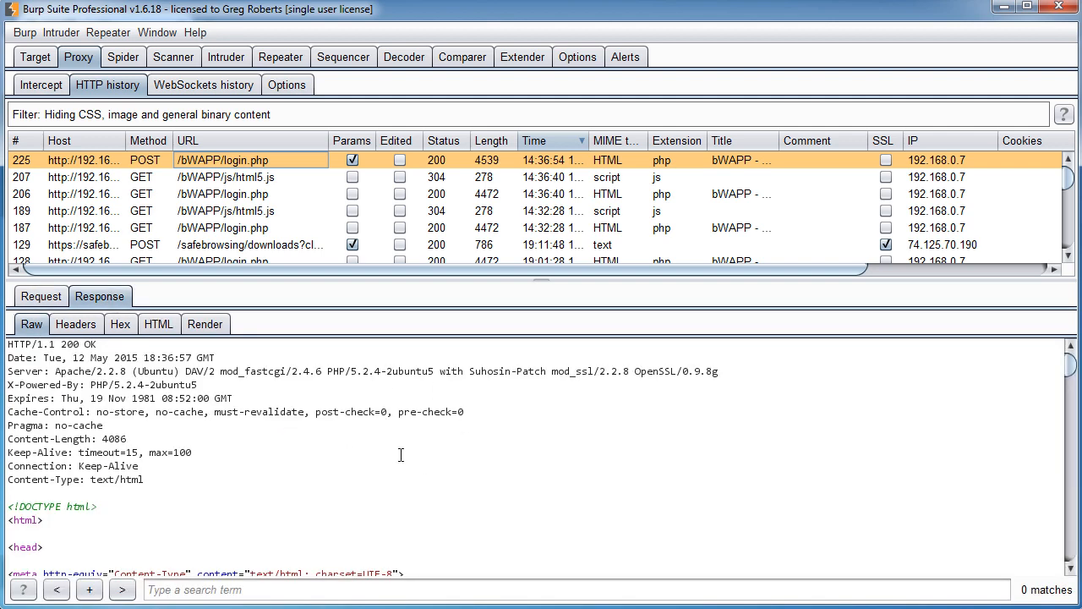